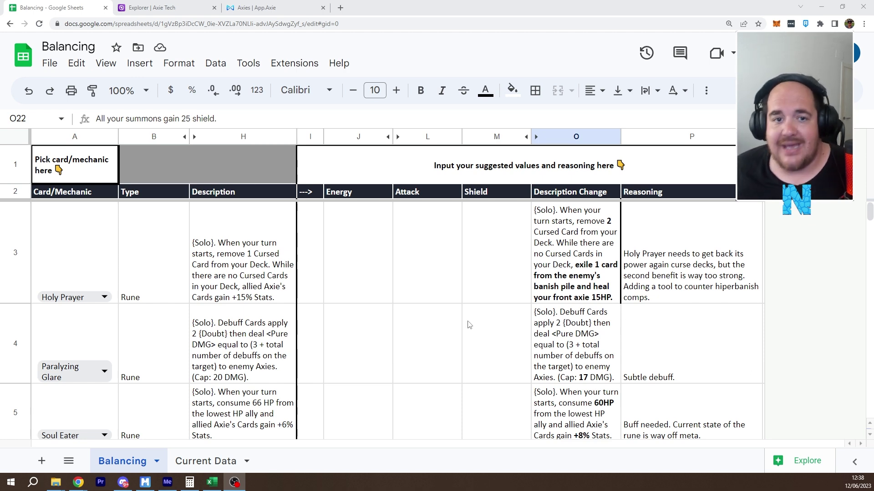
Switch to the Axie Tech explorer and look through the favourite cards, curse, runes and charms.
left_click(182, 8)
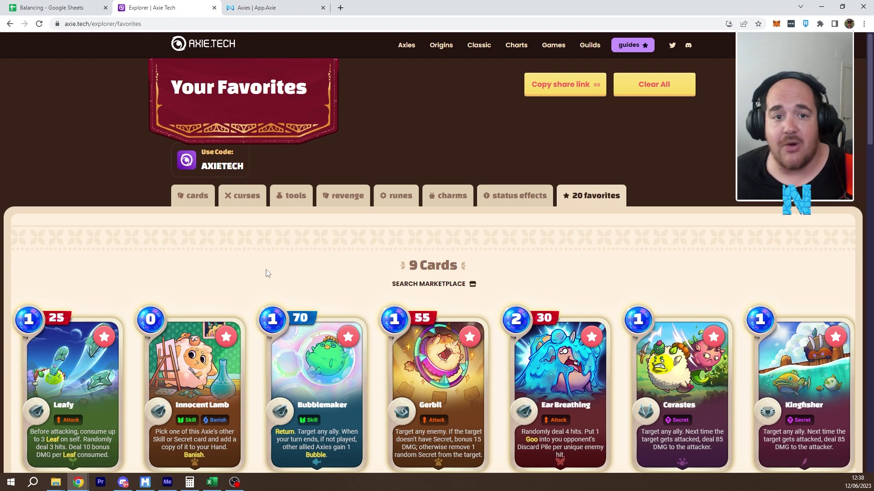
scroll(273, 278, "down", 12)
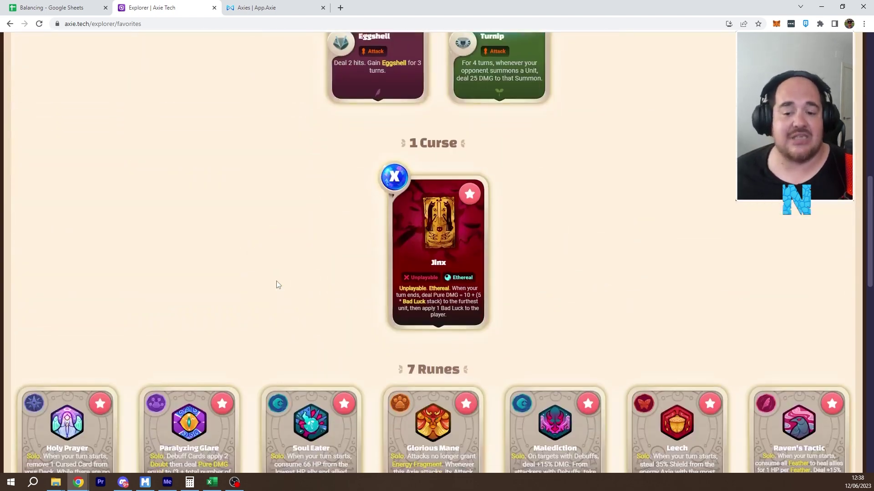
scroll(276, 281, "down", 5)
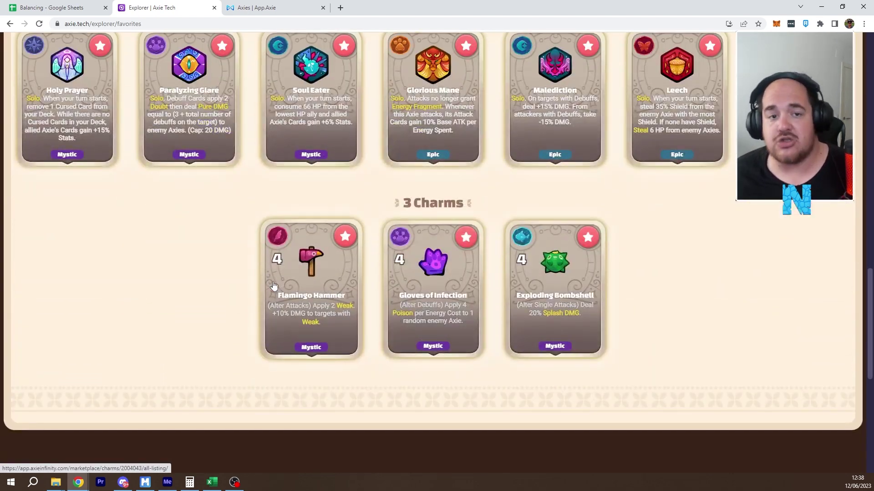
scroll(273, 285, "up", 18)
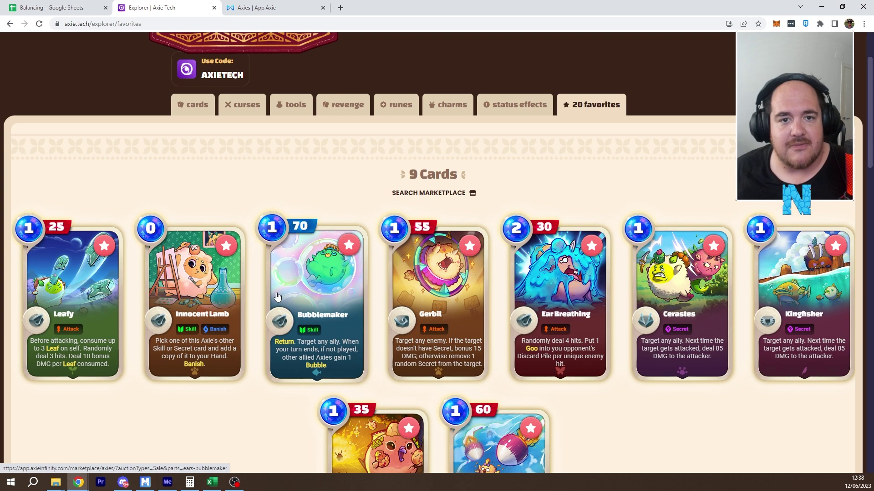
key("alt+Tab")
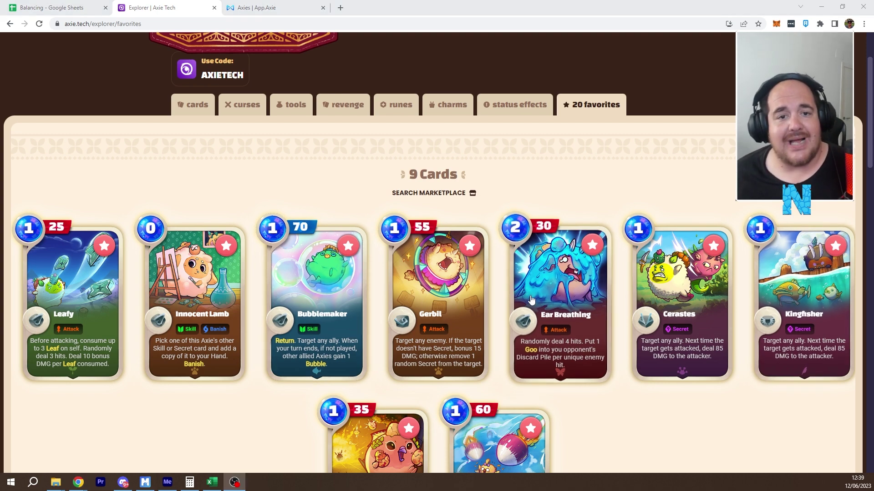
scroll(531, 300, "down", 8)
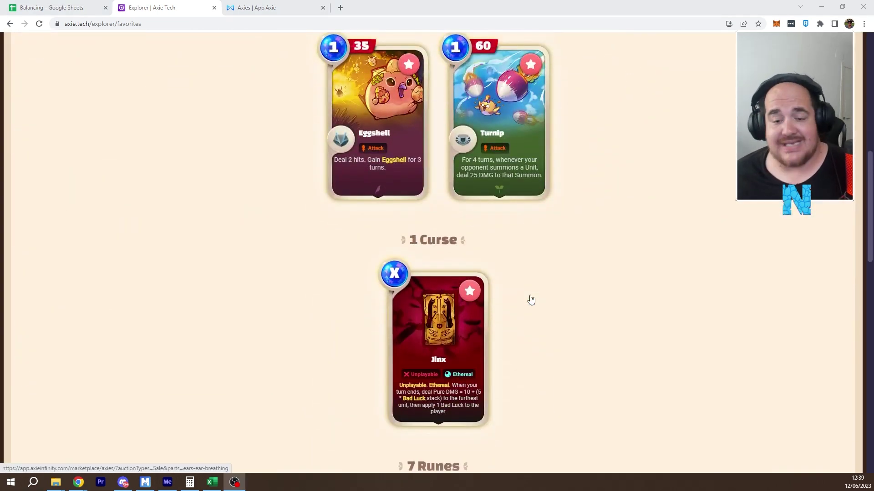
scroll(531, 299, "down", 10)
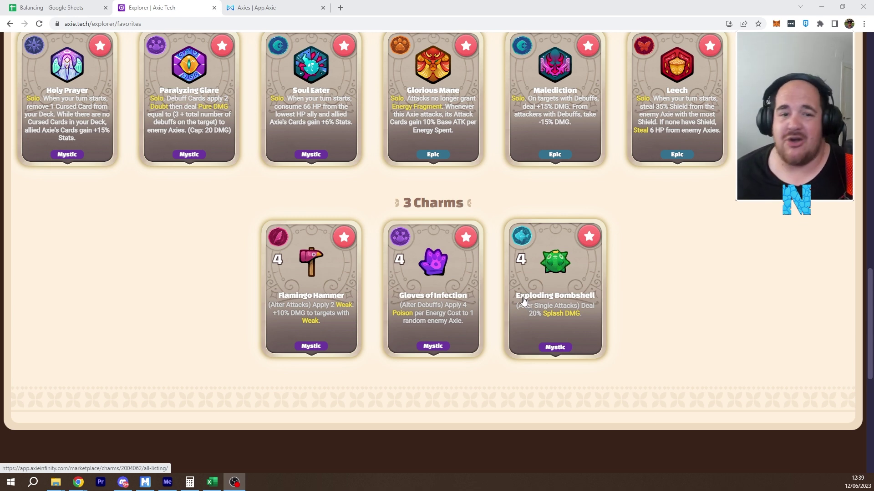
scroll(523, 300, "up", 10)
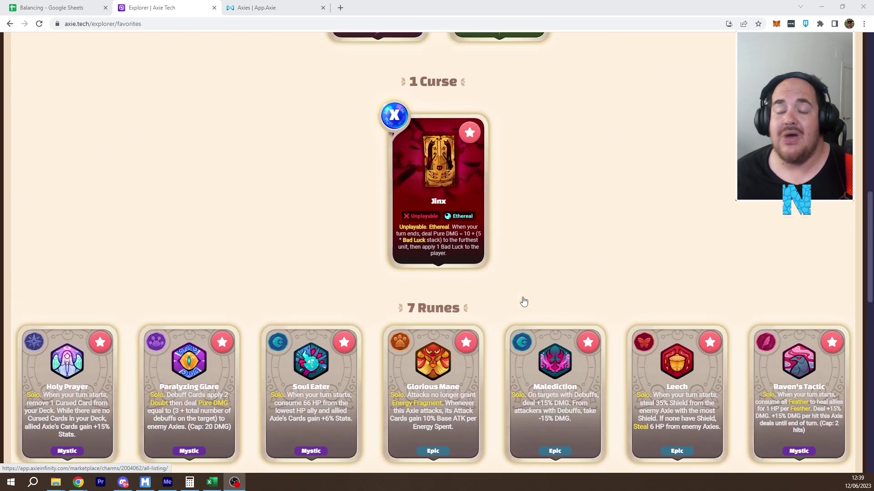
scroll(523, 301, "up", 4)
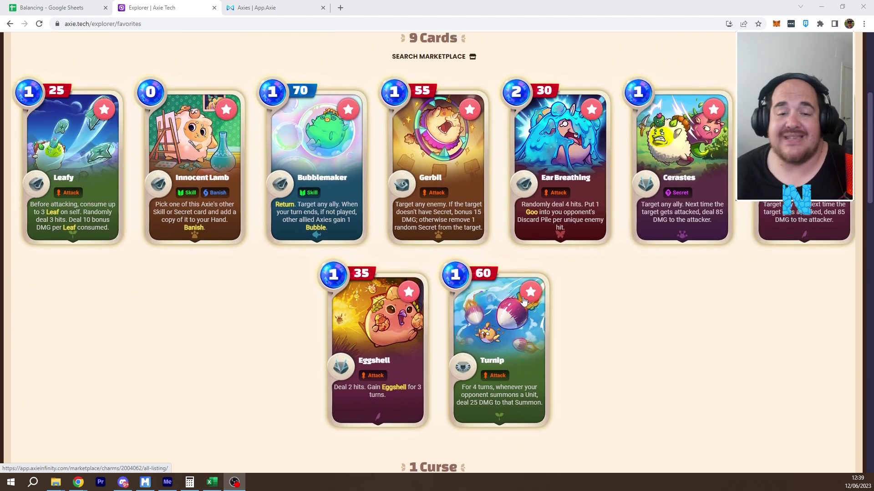
scroll(528, 302, "up", 1)
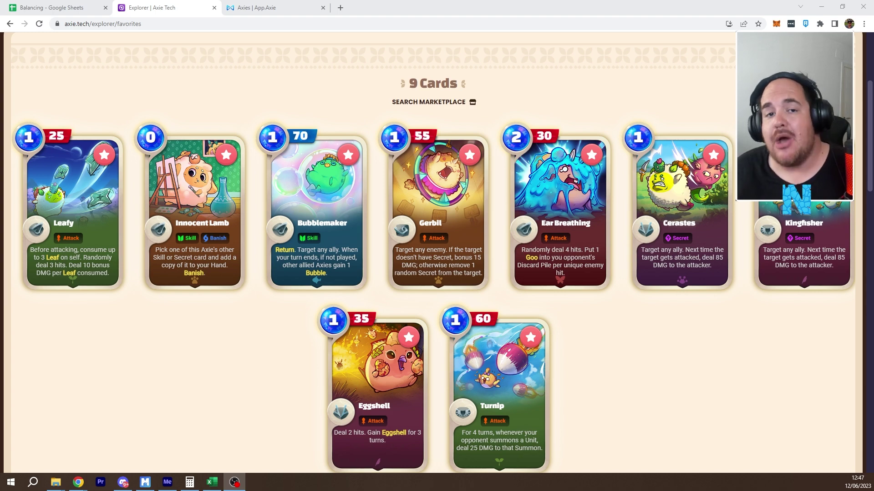
Review the suggested changes for Kingfisher, Eggshell and Turnip in the Balancing sheet and compare them with the cards on Axie Tech.
left_click(212, 481)
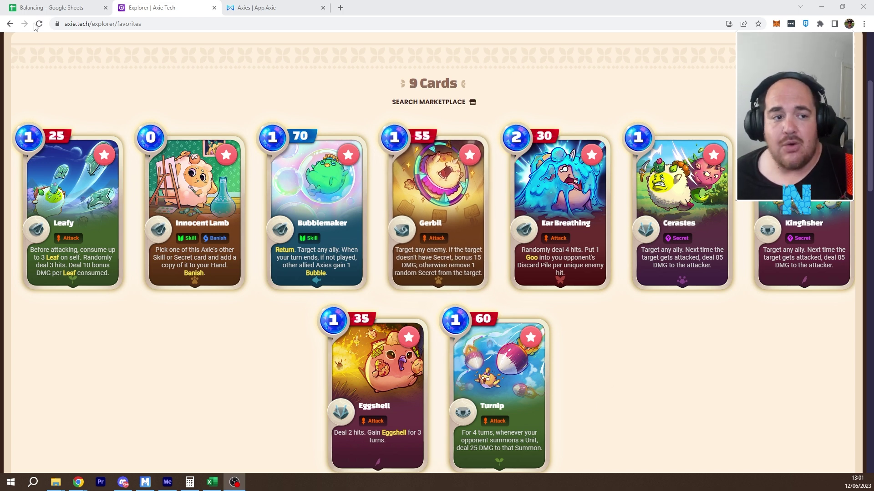
left_click(51, 9)
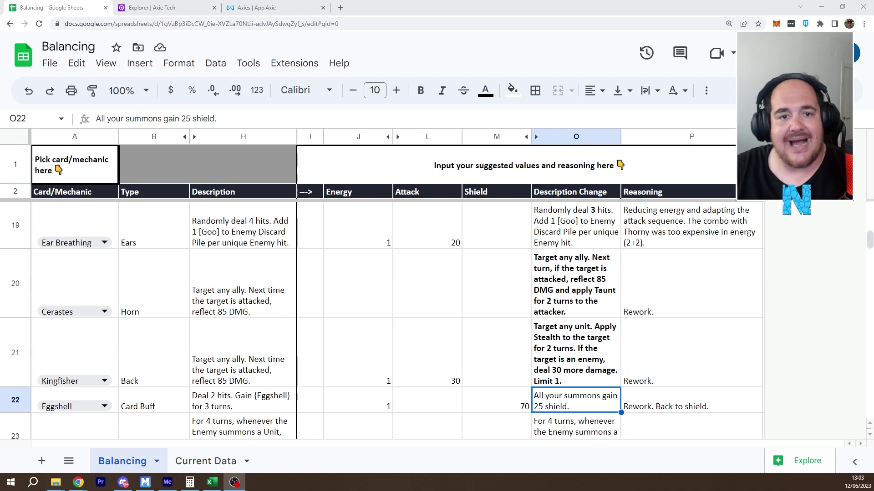
scroll(665, 318, "down", 3)
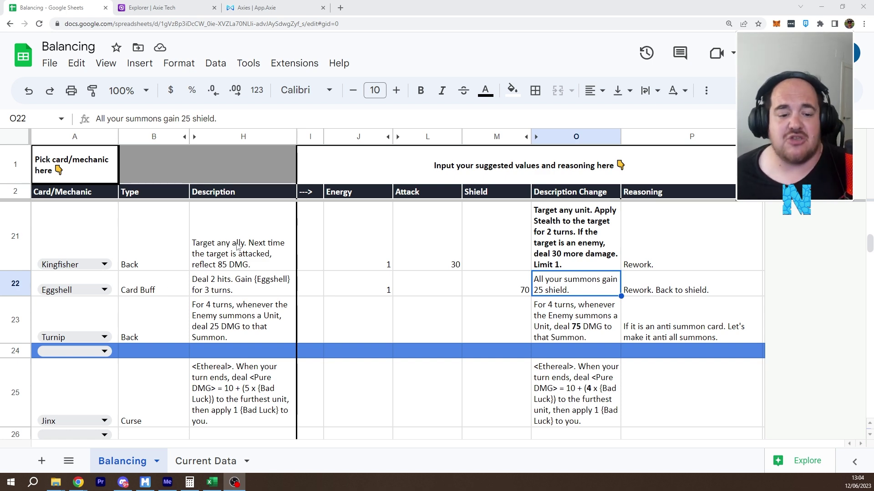
left_click(169, 8)
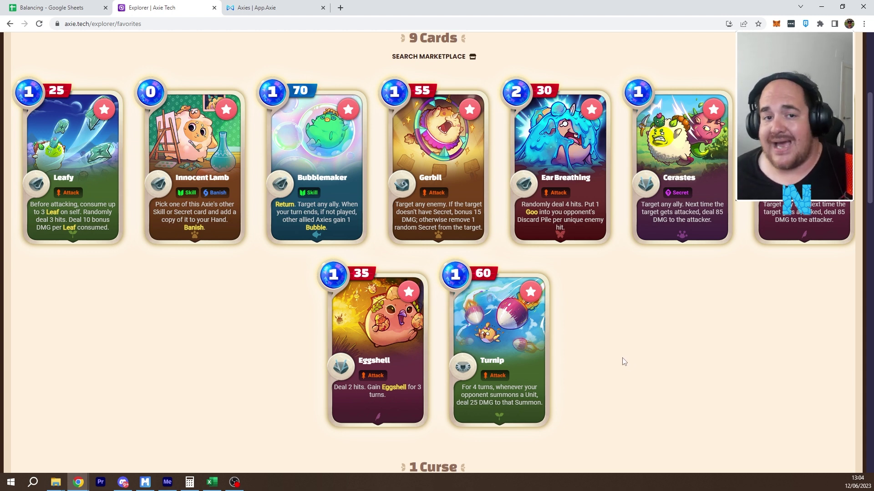
left_click(55, 11)
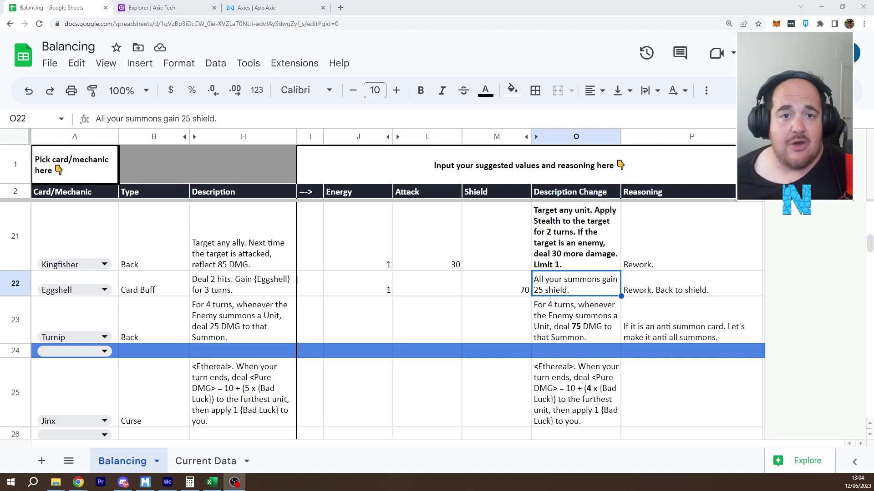
Examine the Jinx curse and the current rune descriptions among the Axie Tech favourites.
left_click(153, 7)
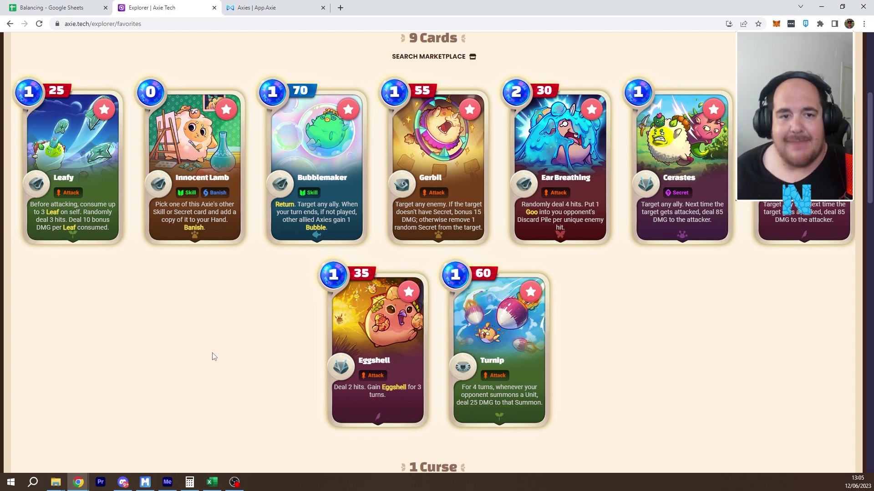
scroll(217, 353, "down", 2)
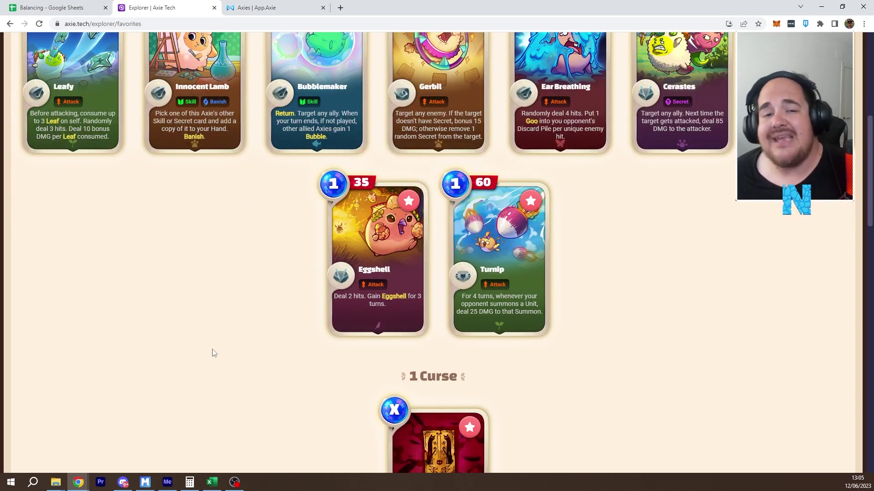
scroll(213, 354, "down", 3)
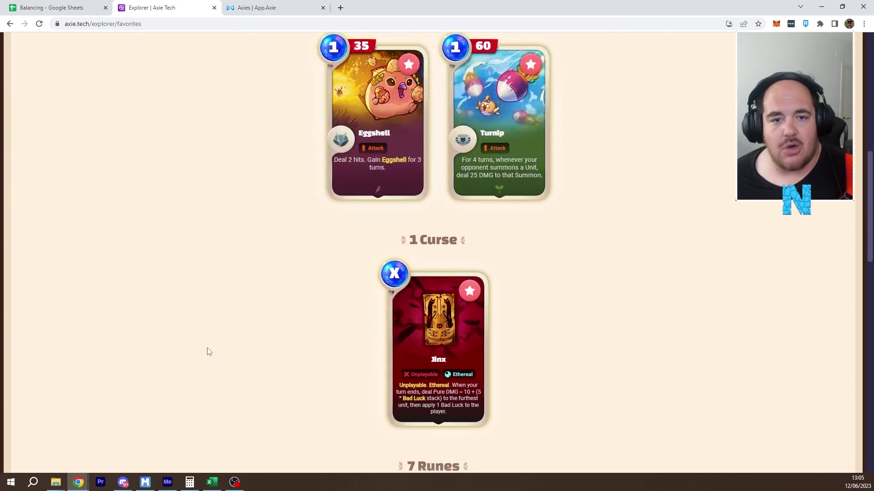
scroll(208, 352, "up", 5)
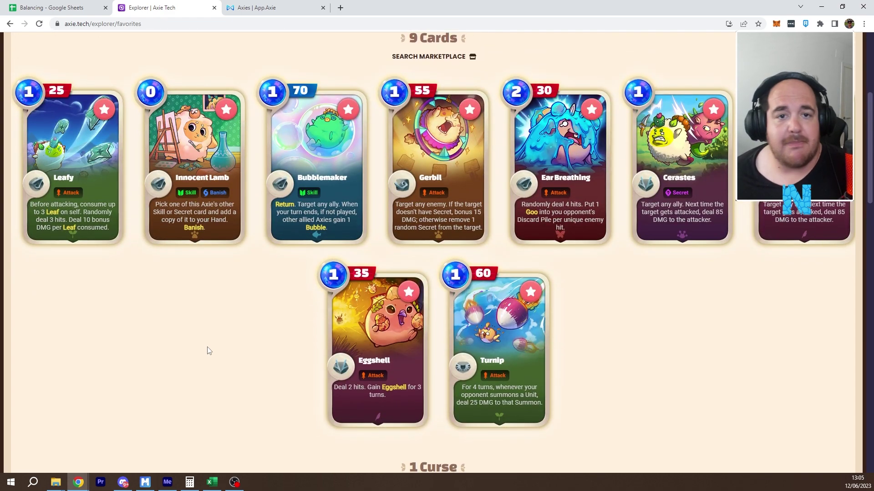
scroll(208, 350, "down", 6)
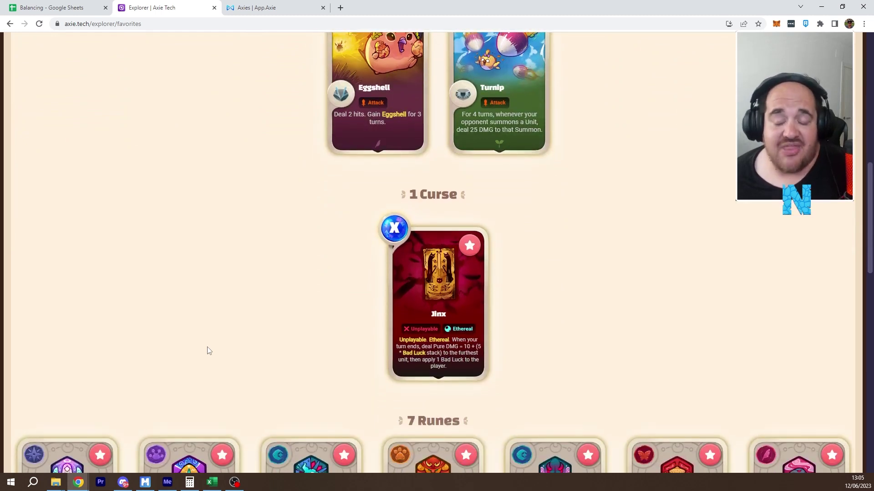
scroll(207, 349, "down", 1)
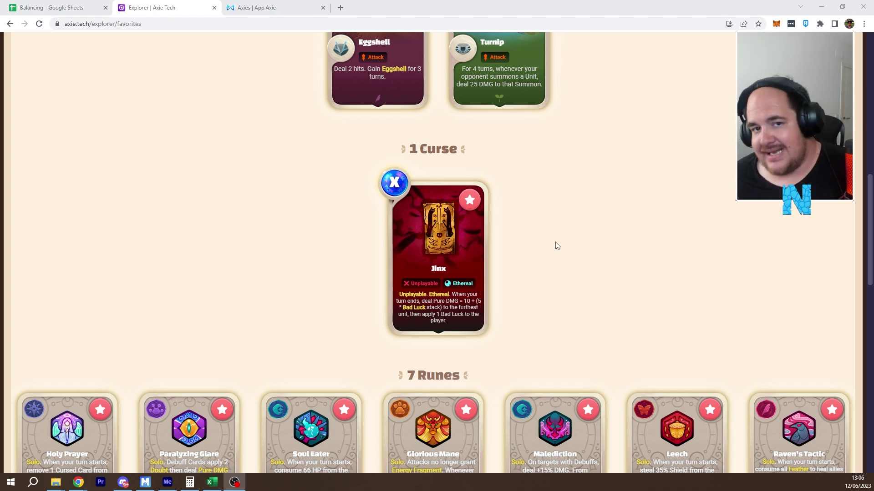
scroll(548, 237, "down", 3)
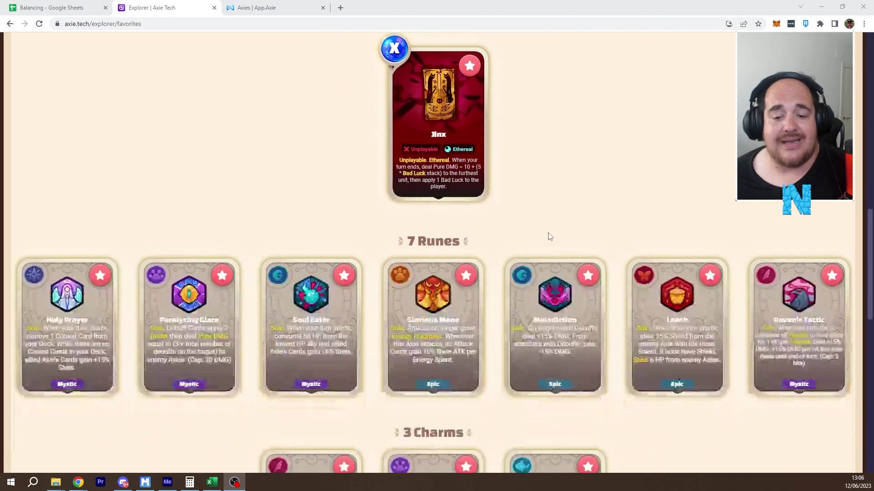
scroll(548, 234, "down", 2)
scroll(548, 234, "down", 1)
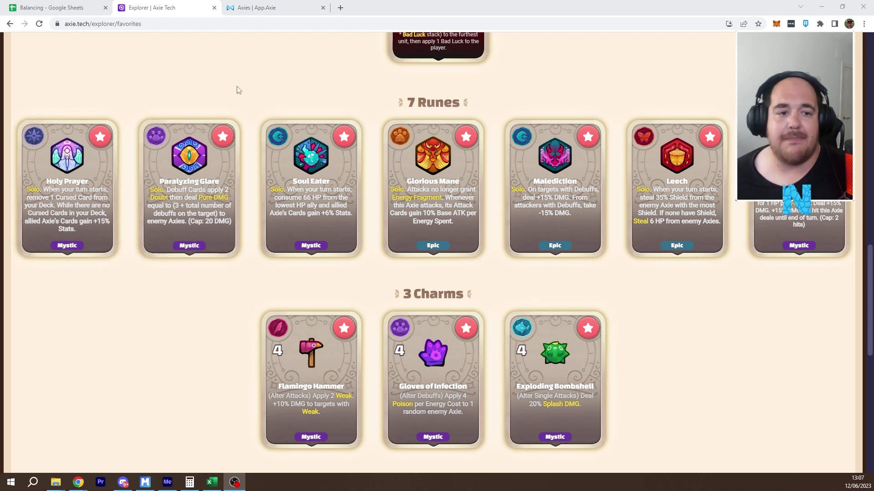
Review the suggested rune changes from Holy Prayer onward in the Balancing sheet and compare them with the Axie Tech runes.
left_click(88, 13)
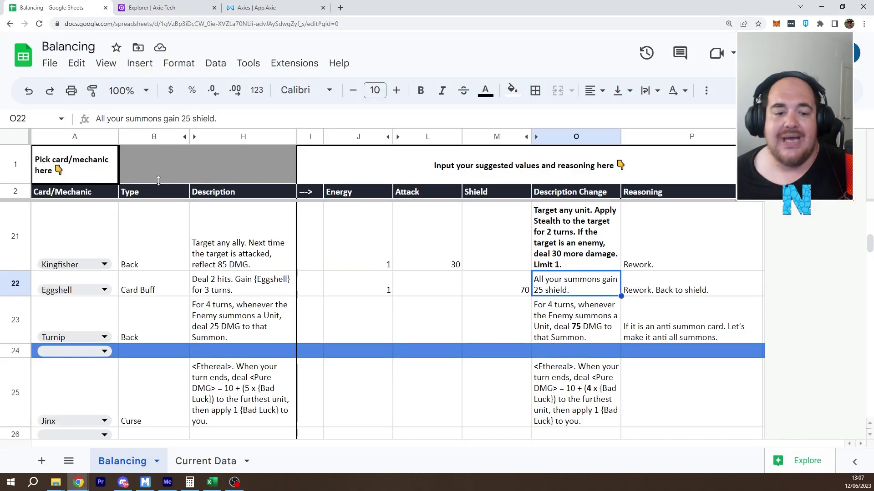
scroll(233, 362, "up", 10)
scroll(233, 361, "up", 1)
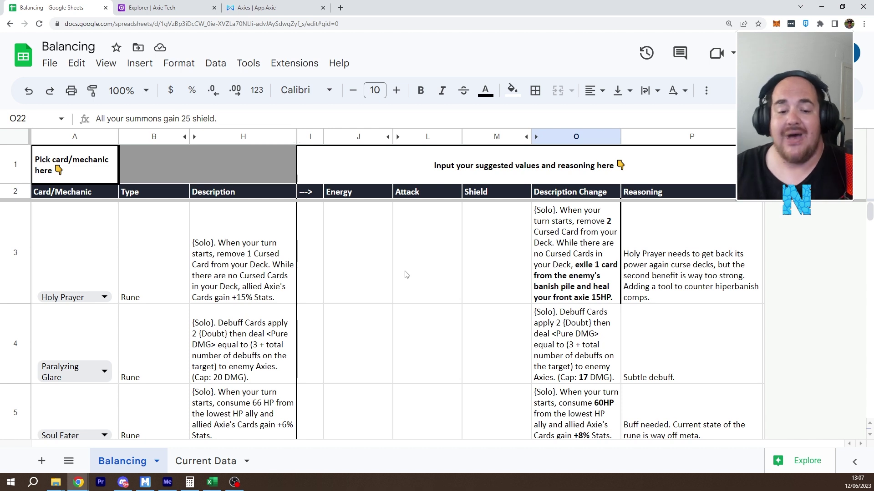
key("alt+Tab")
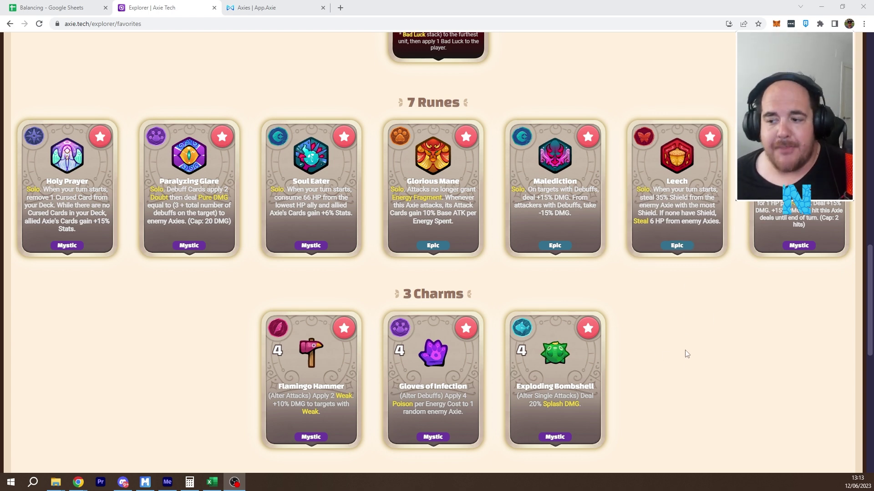
Compare the suggested changes for Flamingo Hammer, Gloves of Infection and Exploding Bombshell in the Balancing sheet with their current Axie Tech descriptions.
left_click(68, 8)
scroll(272, 285, "down", 3)
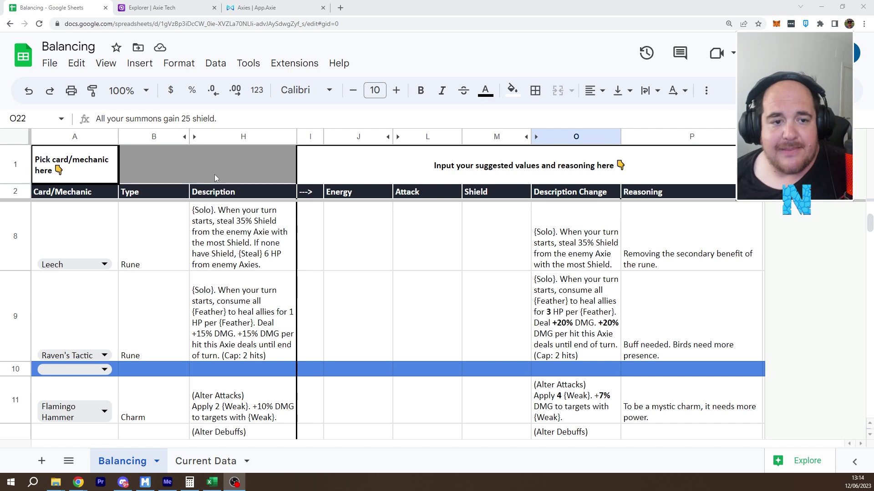
left_click(173, 7)
scroll(185, 74, "down", 3)
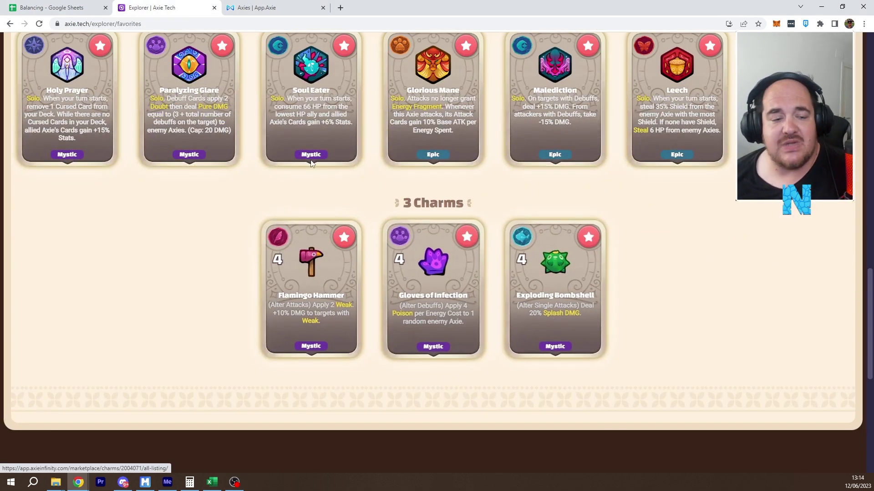
left_click(52, 8)
scroll(222, 264, "down", 6)
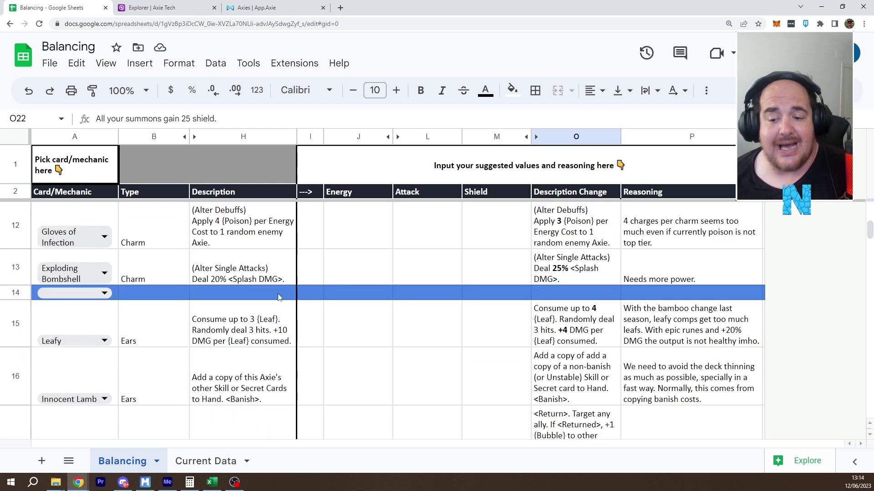
scroll(370, 338, "up", 5)
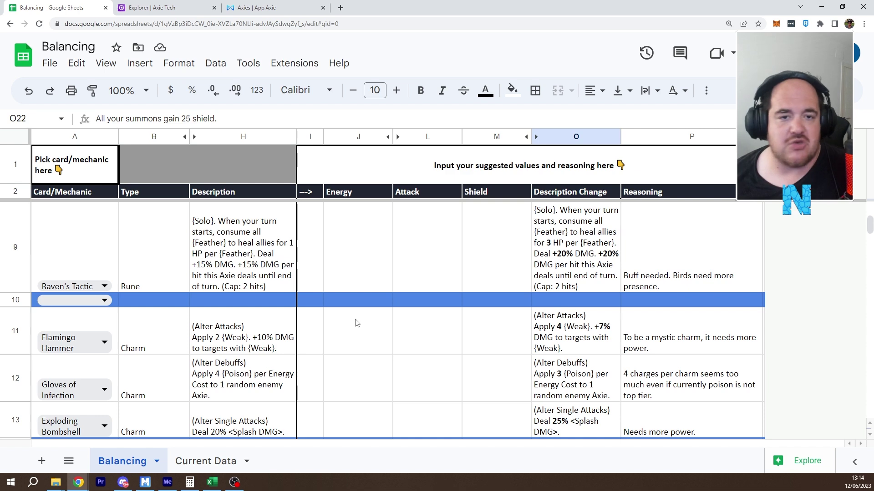
scroll(355, 325, "down", 1)
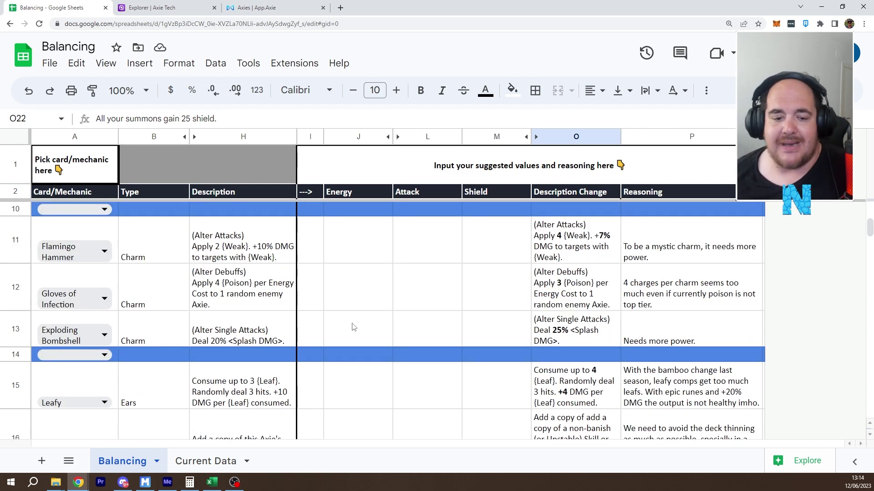